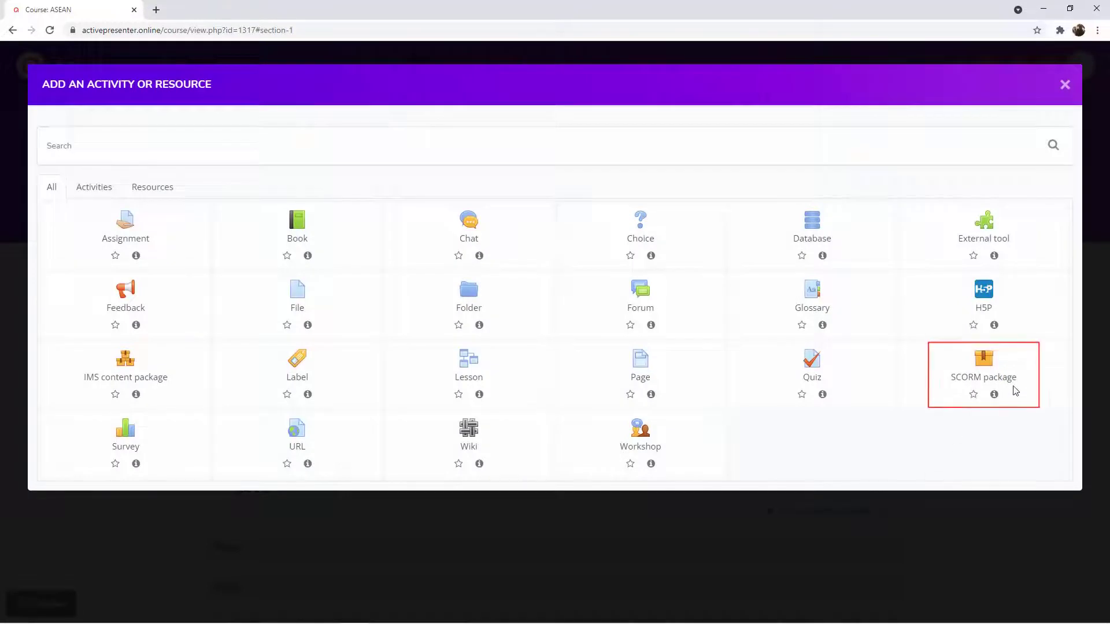
Add a SCORM package activity named 'Test 1' to Topic 1, uploading test.zip as its package file
click(1014, 389)
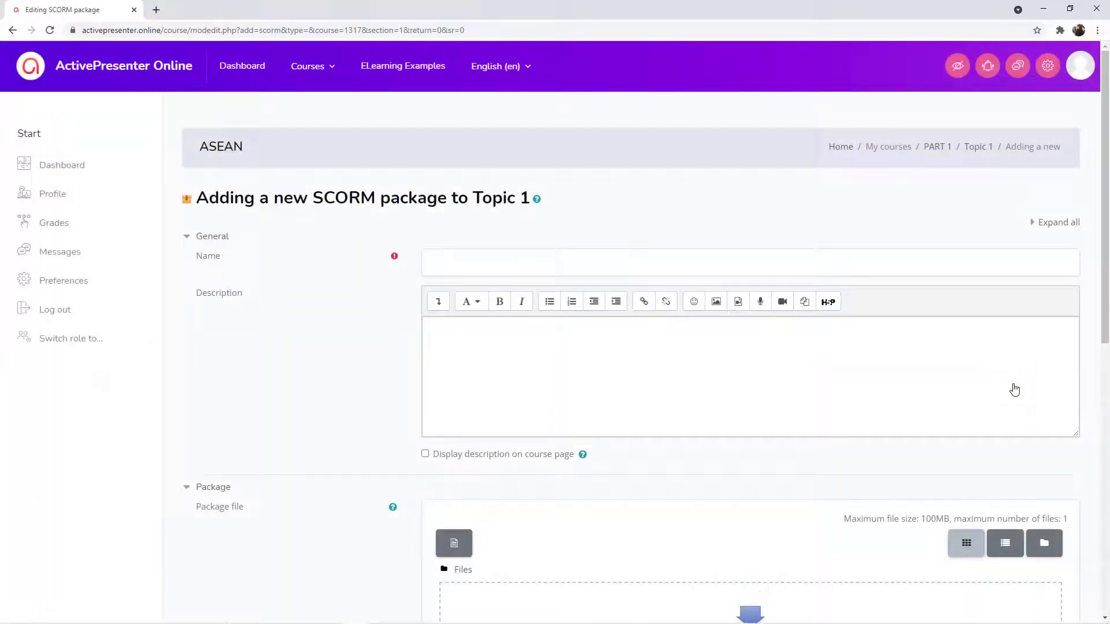
click(639, 263)
text(Test 1)
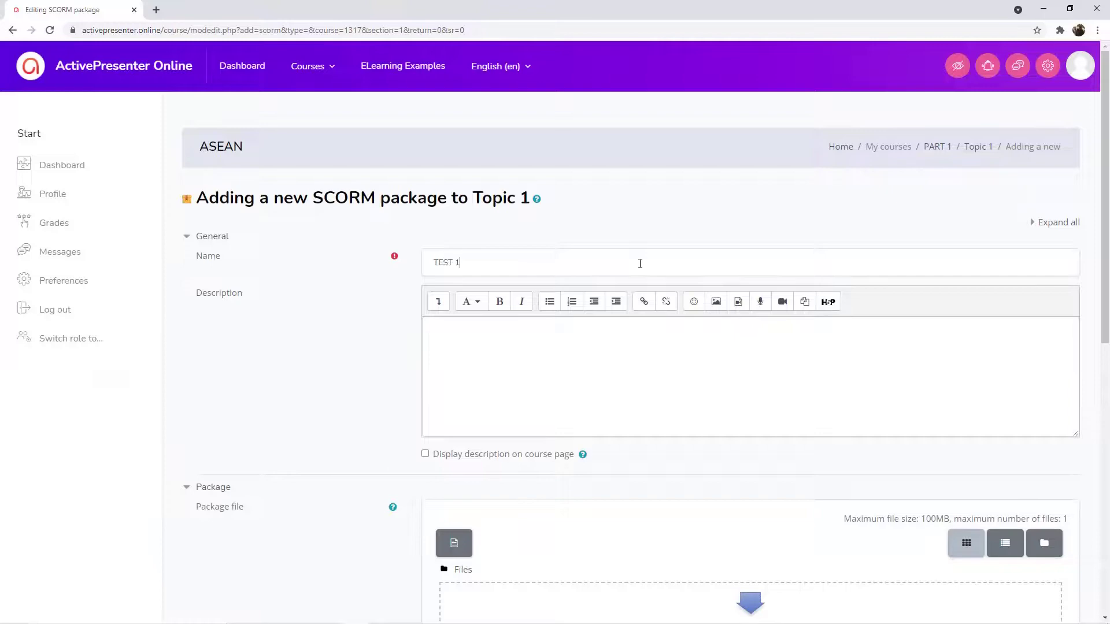
scroll(640, 264, down, 4)
click(315, 611)
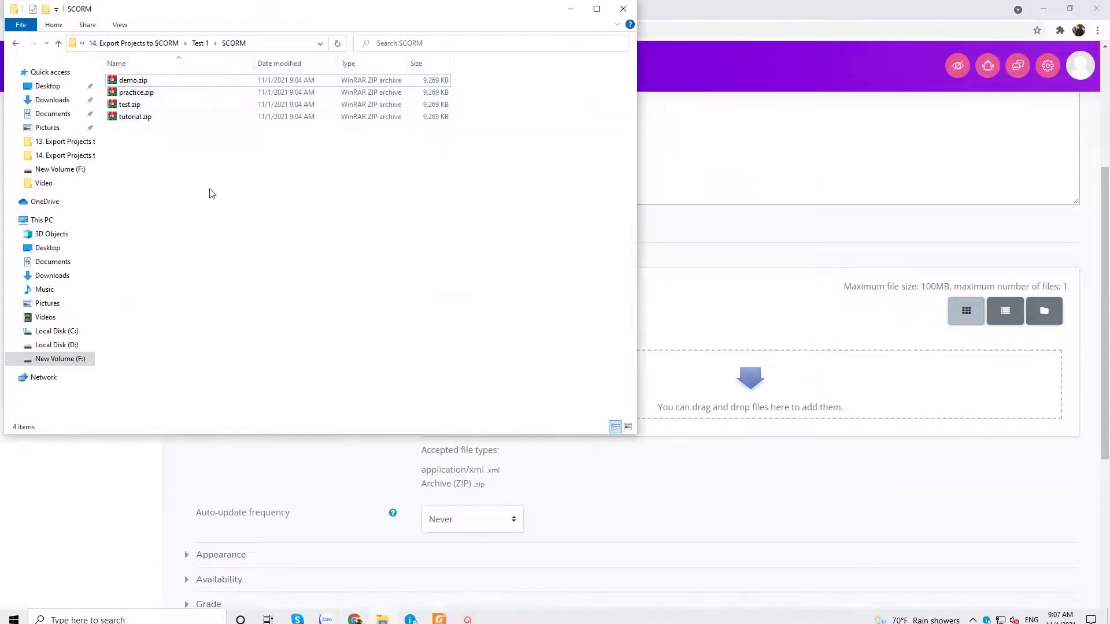
drag(130, 106, 727, 397)
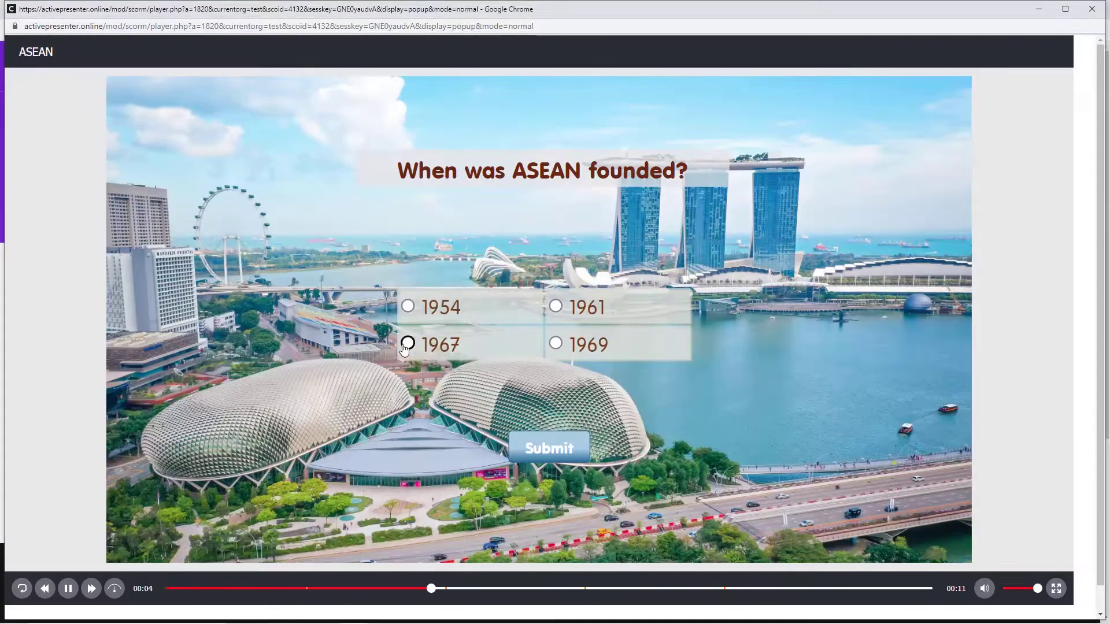
Answer 1967 for the founding year, then match the four flags to country labels, submit, and retry after Incorrect
click(576, 458)
click(571, 377)
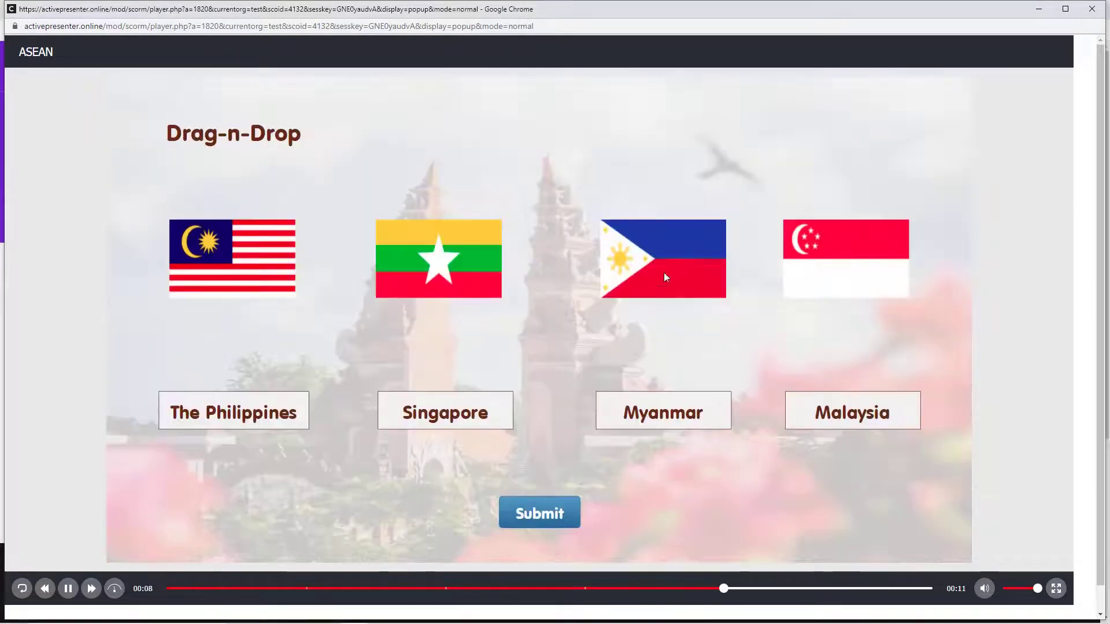
drag(663, 272, 480, 413)
drag(465, 283, 665, 417)
drag(832, 271, 852, 412)
drag(231, 260, 234, 412)
click(572, 523)
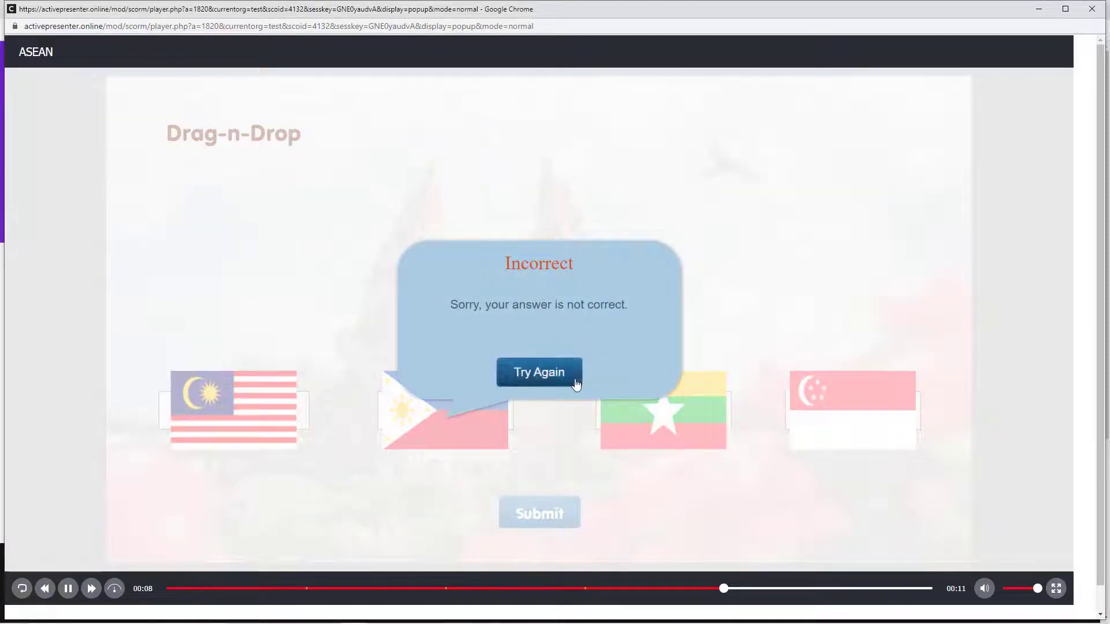
click(576, 381)
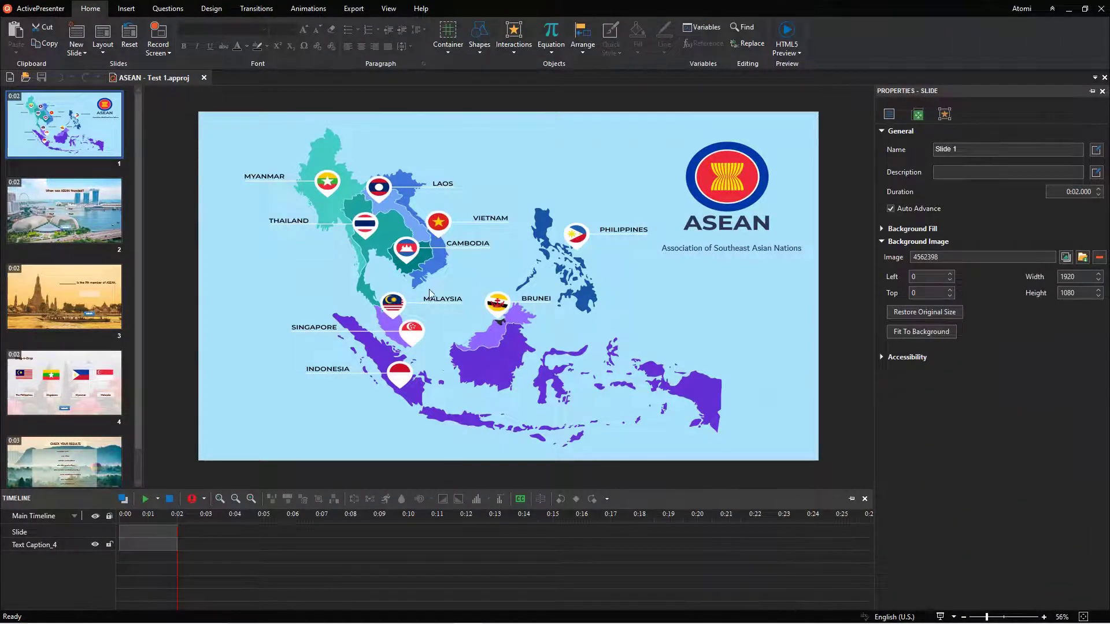
Bring up the Export To SCORM dialog from the Export ribbon
click(354, 9)
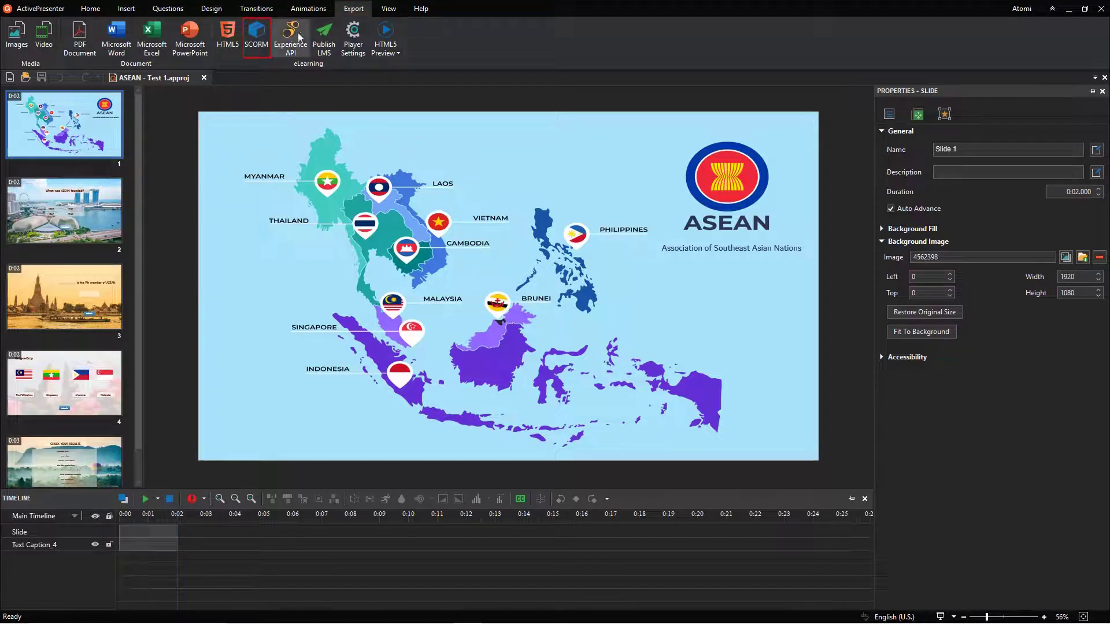
click(263, 54)
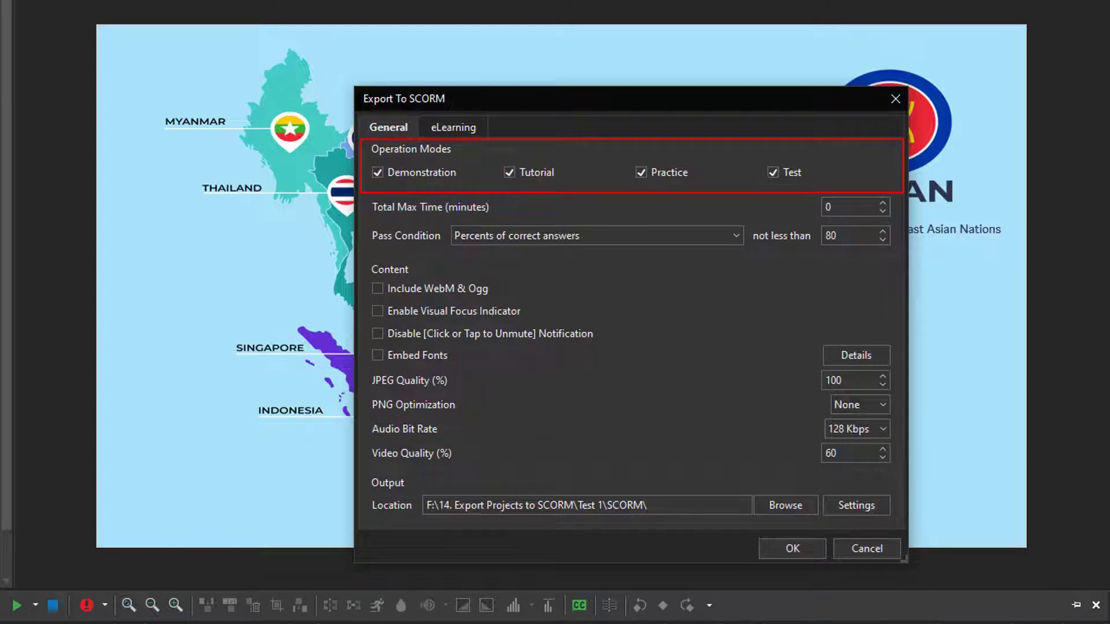
Show the eLearning settings and set the SCORM version to SCORM 1.2
click(474, 129)
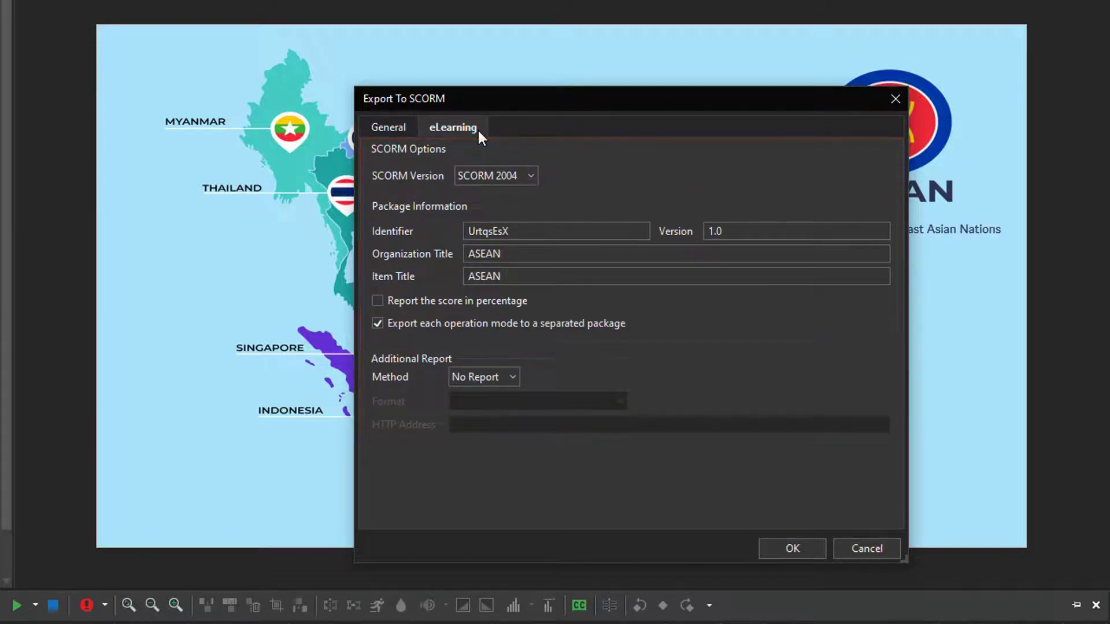
click(538, 178)
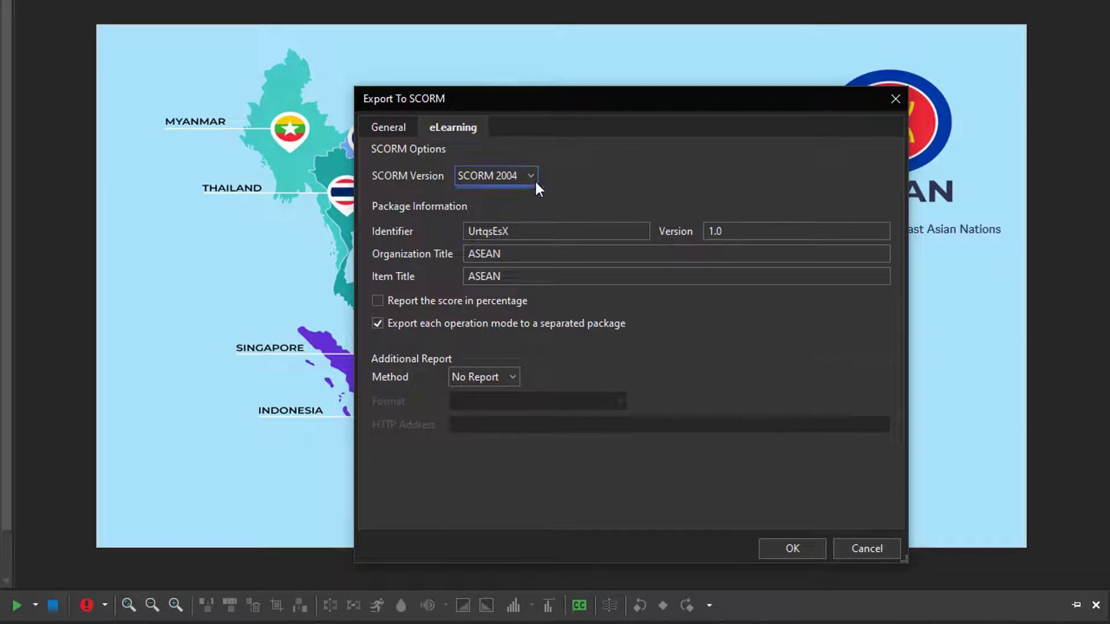
click(529, 190)
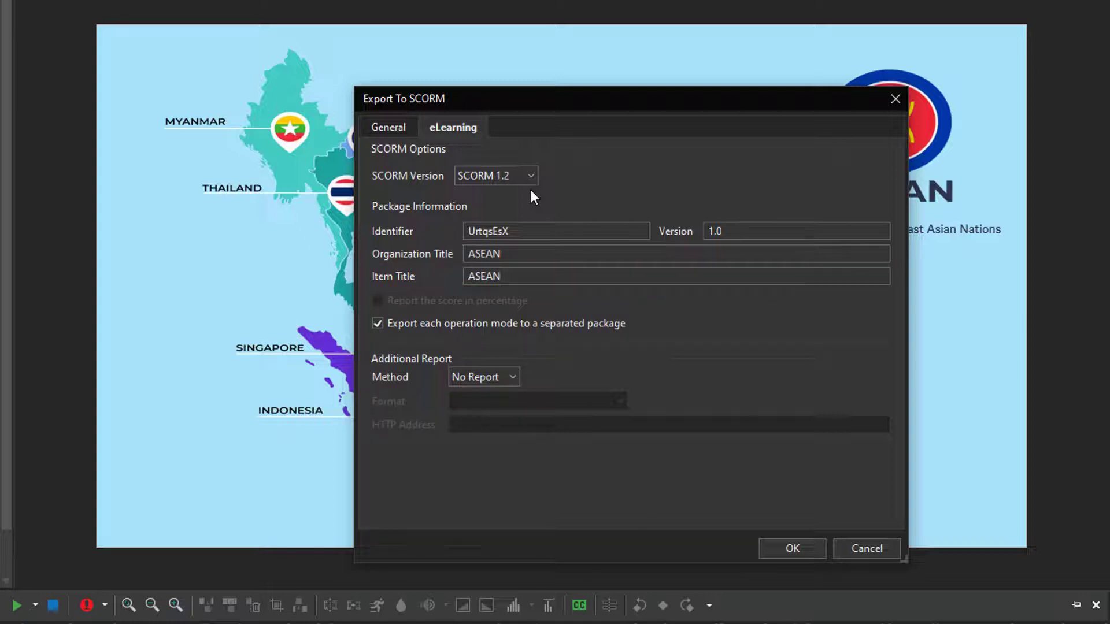
Set identifier to 'ASEAN PART 1', organization title to 'TEST' and item title to 'TEST 1'
double_click(530, 233)
text(ASEAN PART 1)
click(600, 252)
key(BackSpace)
key(BackSpace)
key(BackSpace)
key(BackSpace)
key(BackSpace)
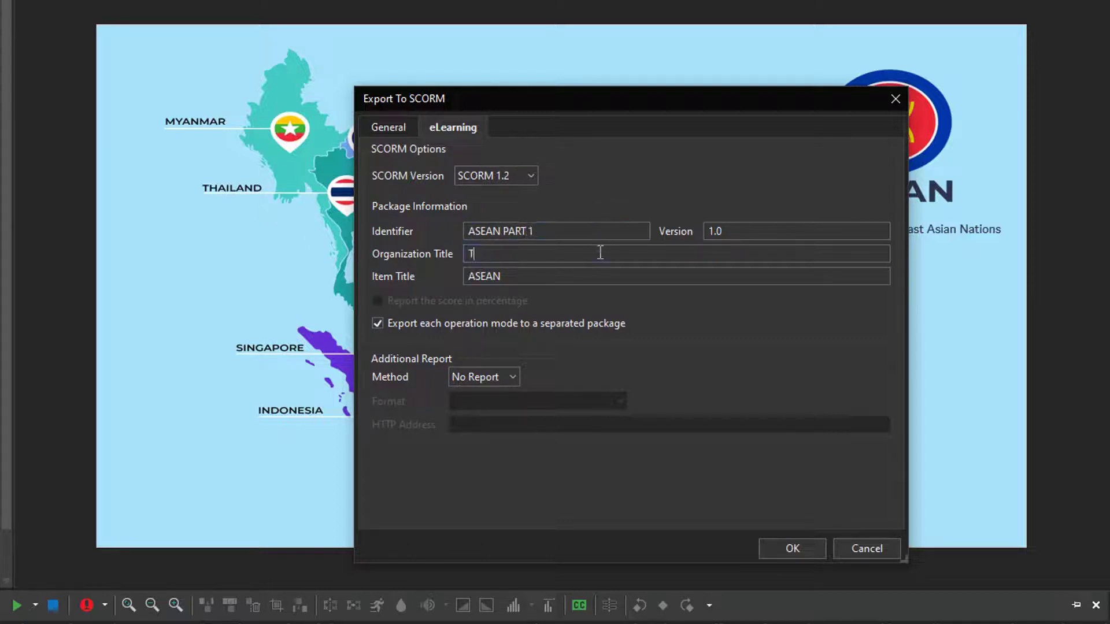
text(TEST)
double_click(578, 278)
key(BackSpace)
text(TEST 1)
Switch the SCORM version back to SCORM 2004 and enable reporting the score in percentage
click(529, 178)
click(530, 207)
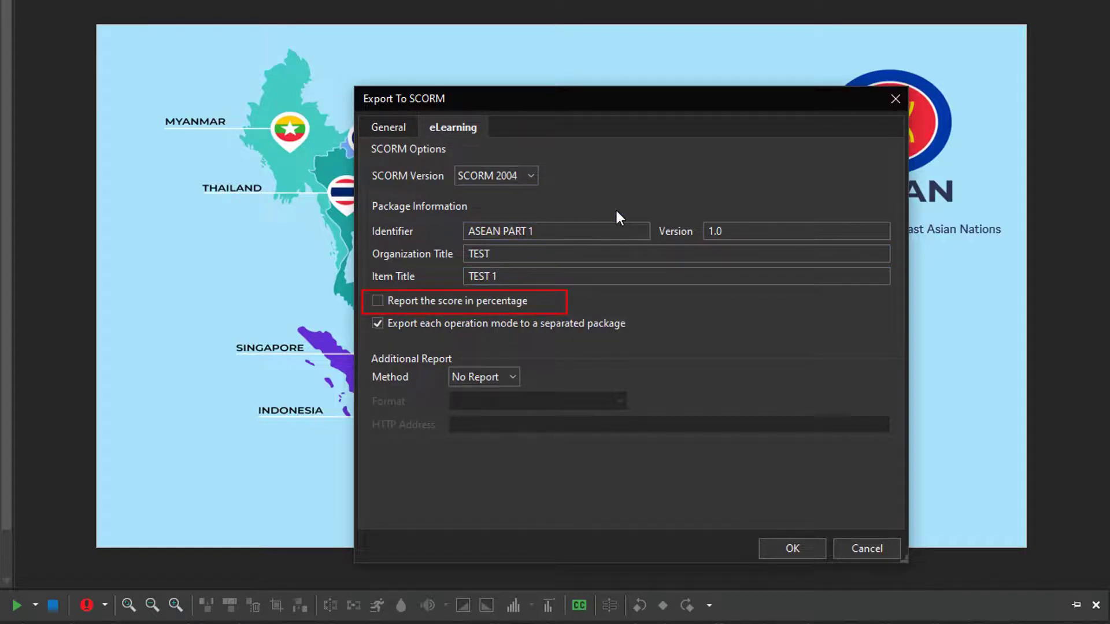
click(376, 302)
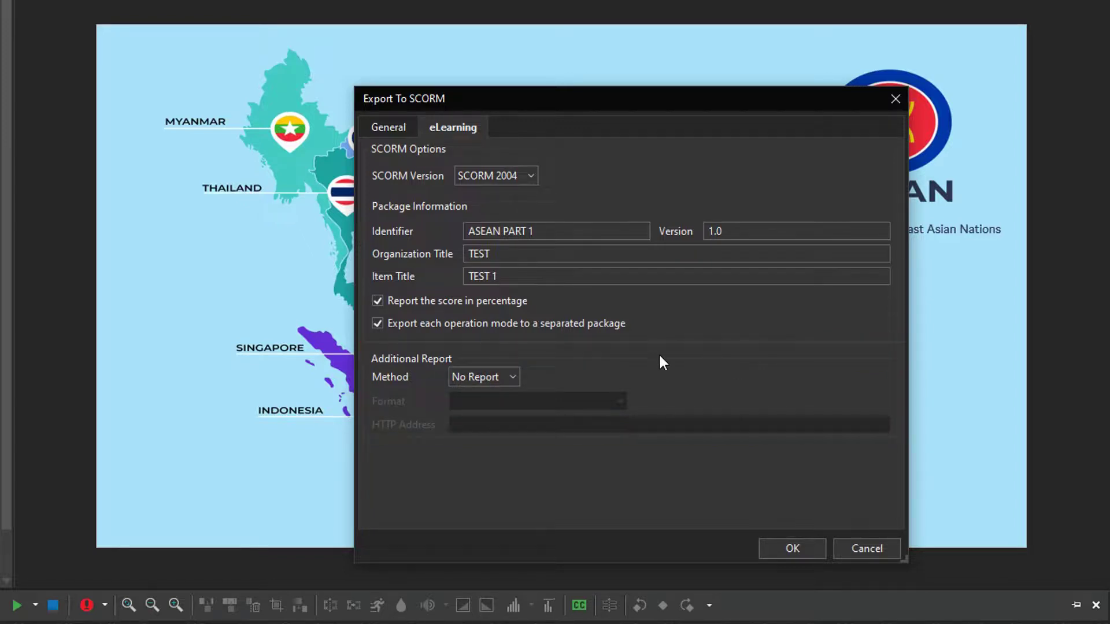
Add an HTTP additional report in XML Document format and run the SCORM export
click(514, 380)
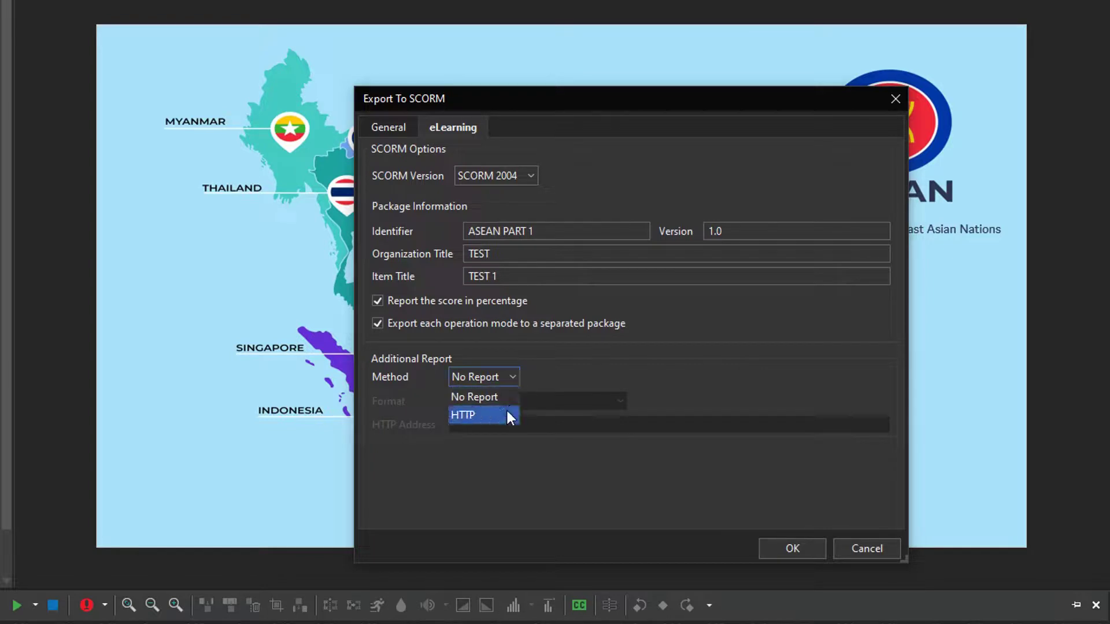
click(508, 415)
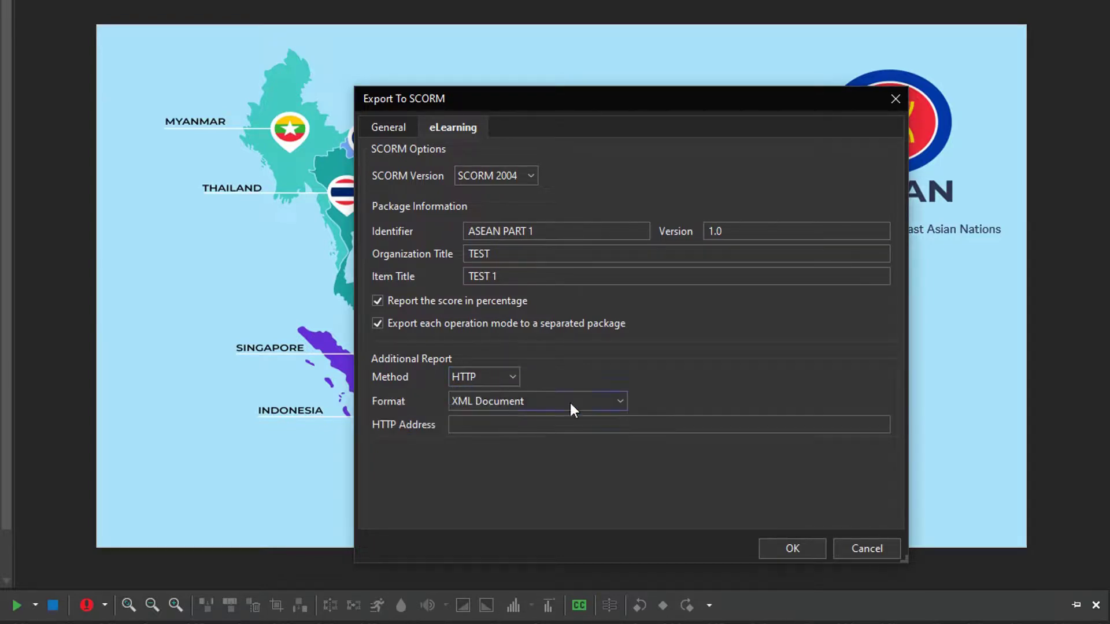
click(626, 399)
click(626, 399)
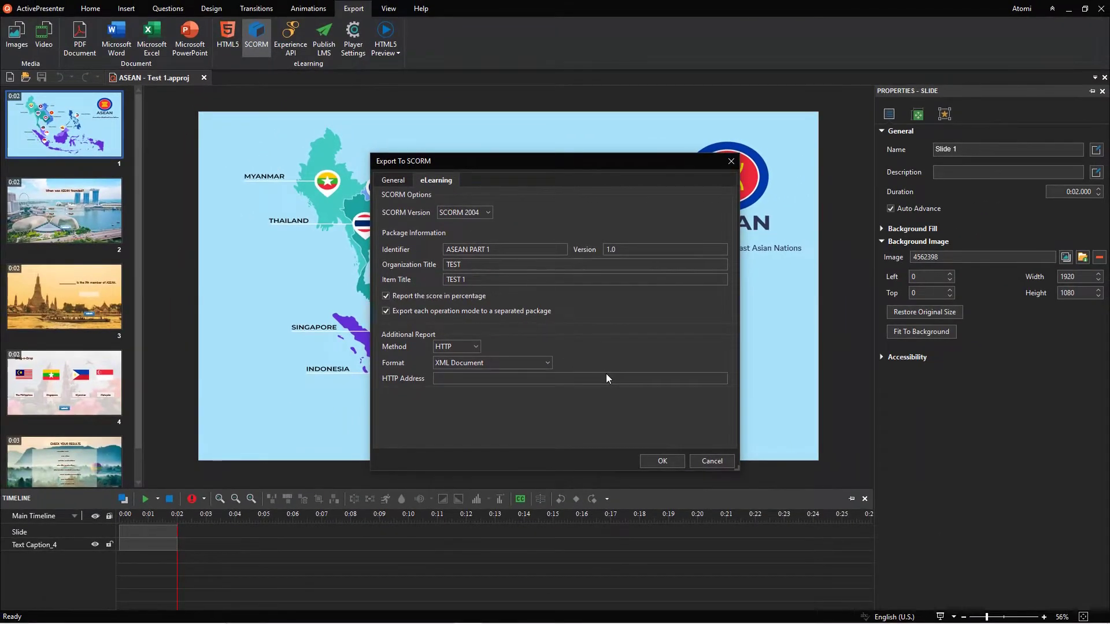
click(678, 465)
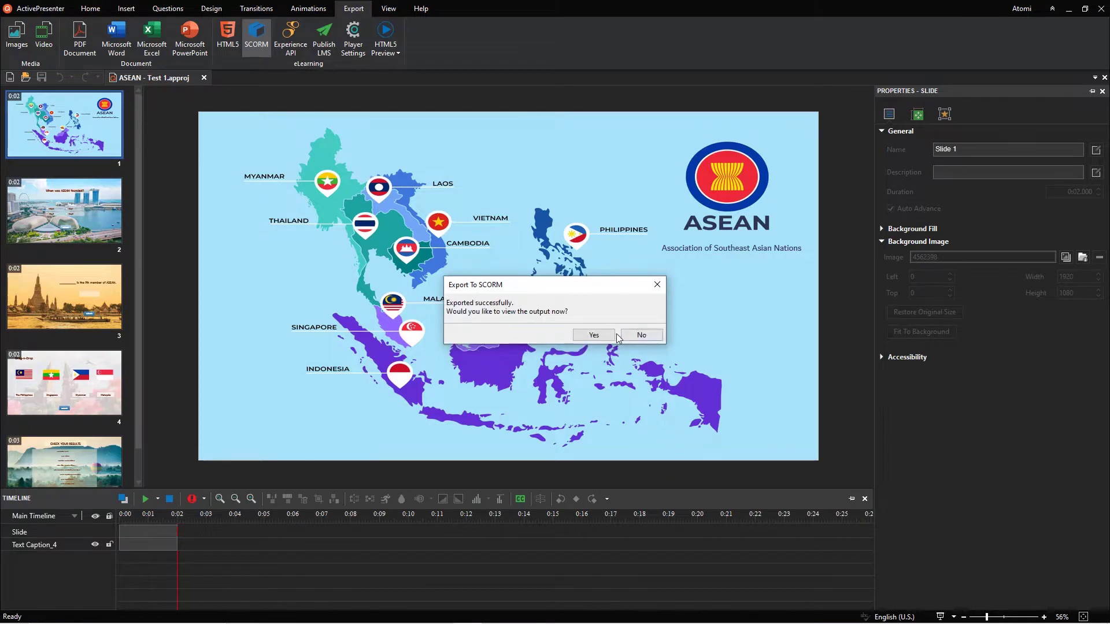
Accept the Exported successfully prompt to view the folder with the four SCORM zips
click(613, 335)
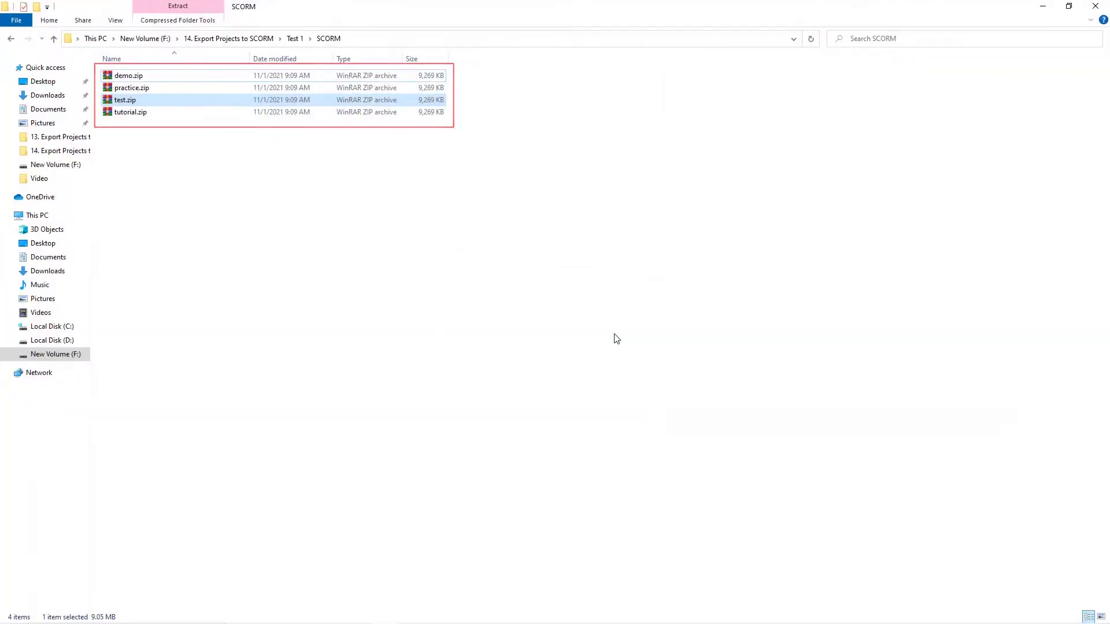